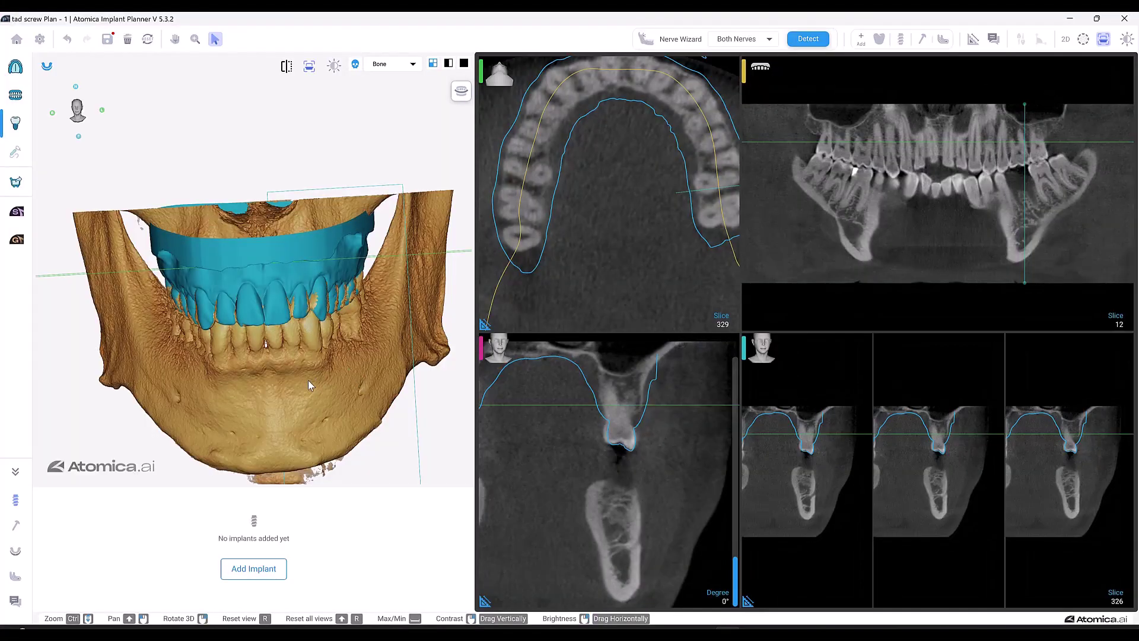
# Rotate the skull to a lateral view of the upper teeth and their scan
pyautogui.moveTo(263, 384)
pyautogui.mouseDown()
pyautogui.moveTo(263, 342)
pyautogui.moveTo(303, 331)
pyautogui.moveTo(247, 330)
pyautogui.moveTo(243, 486)
pyautogui.mouseUp()
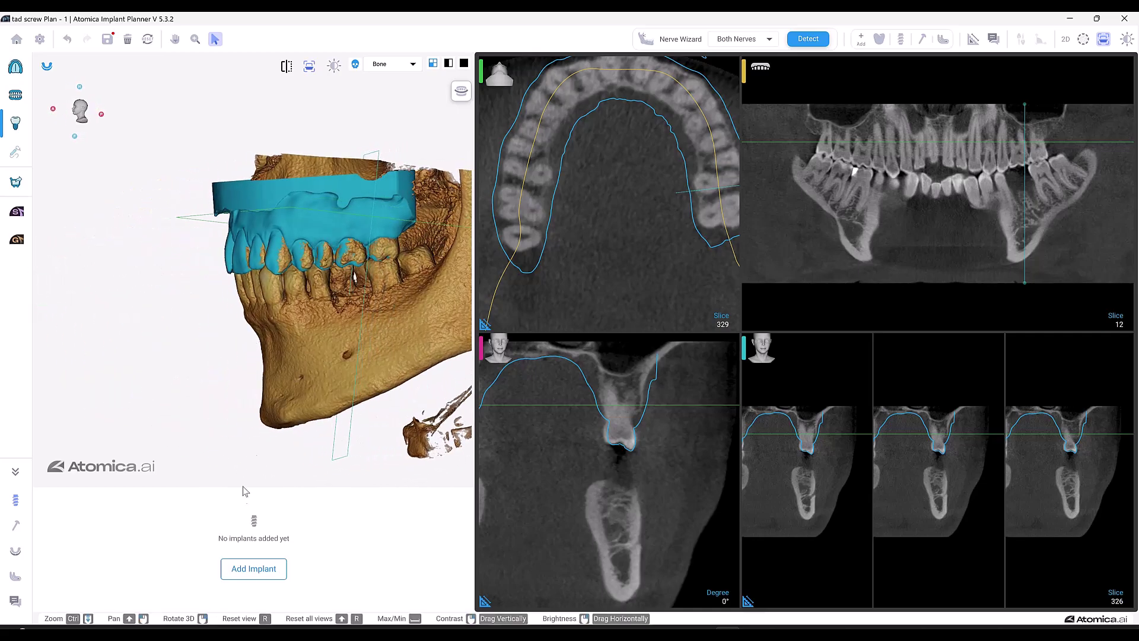
# Place a 3 × 9 implant lying crosswise in the back upper tooth section
pyautogui.click(255, 573)
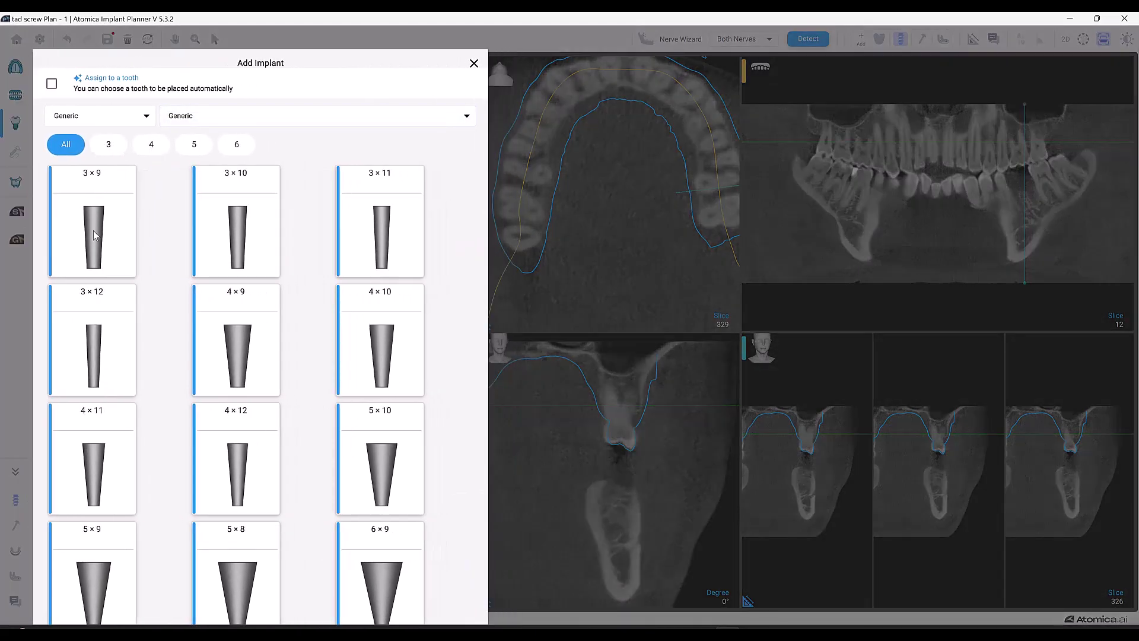
pyautogui.click(94, 236)
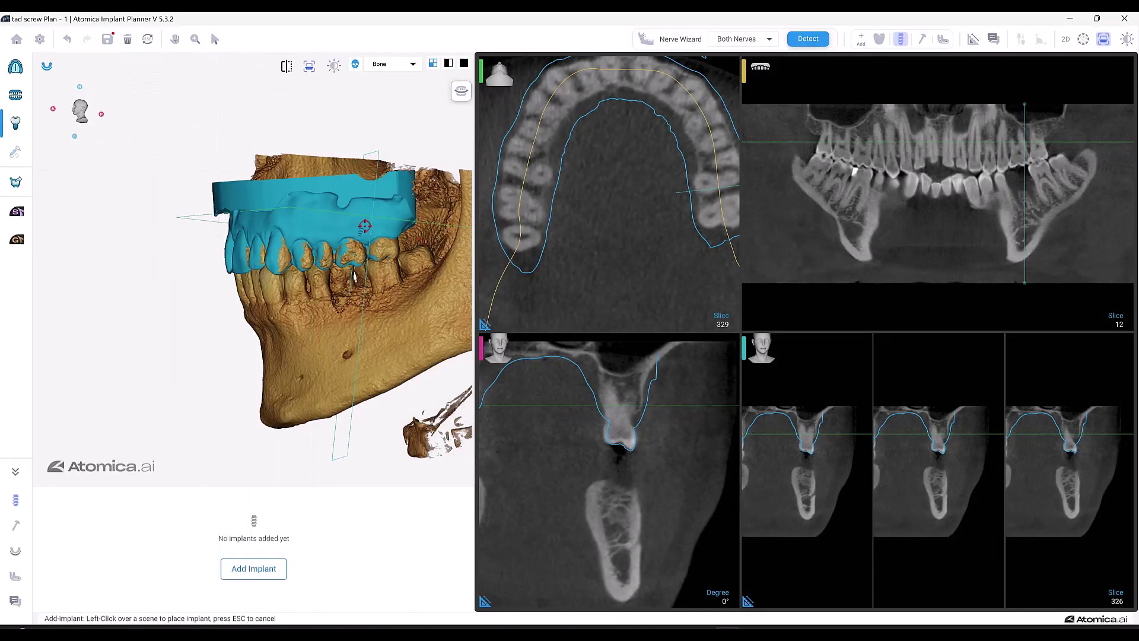
pyautogui.scroll(-7, 608, 191)
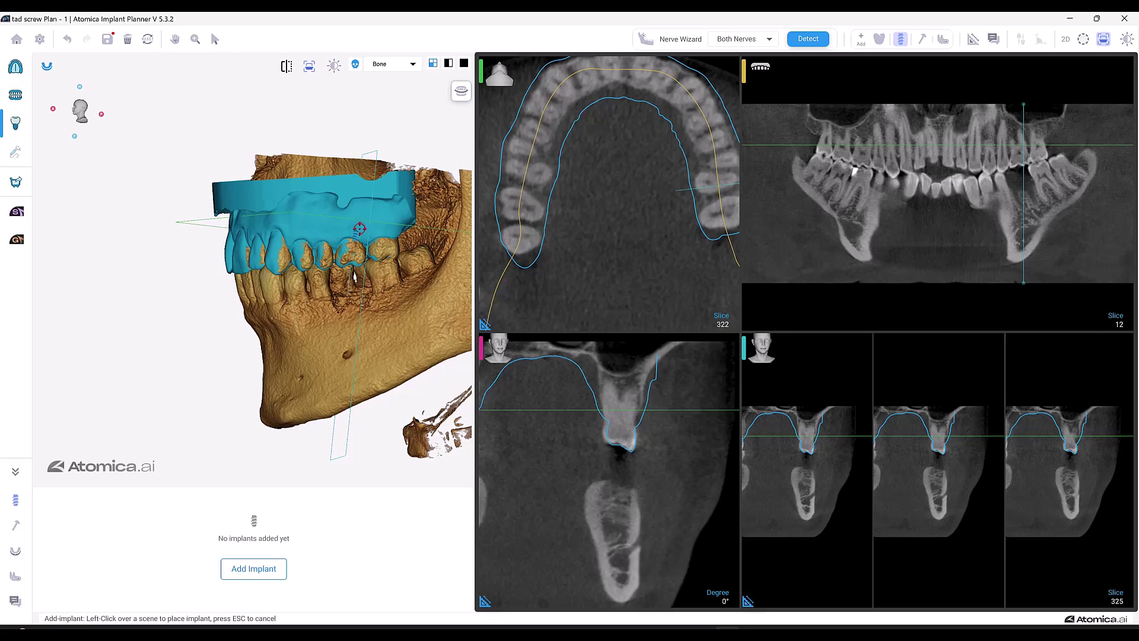
pyautogui.click(632, 401)
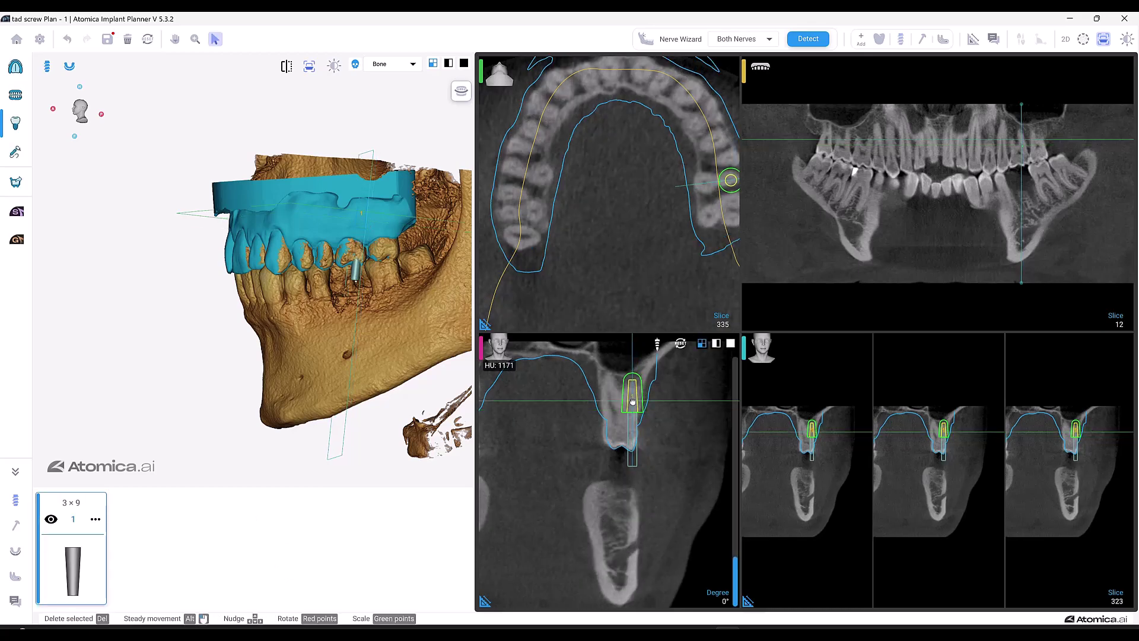
pyautogui.moveTo(632, 402)
pyautogui.mouseDown()
pyautogui.moveTo(629, 413)
pyautogui.moveTo(712, 392)
pyautogui.mouseUp()
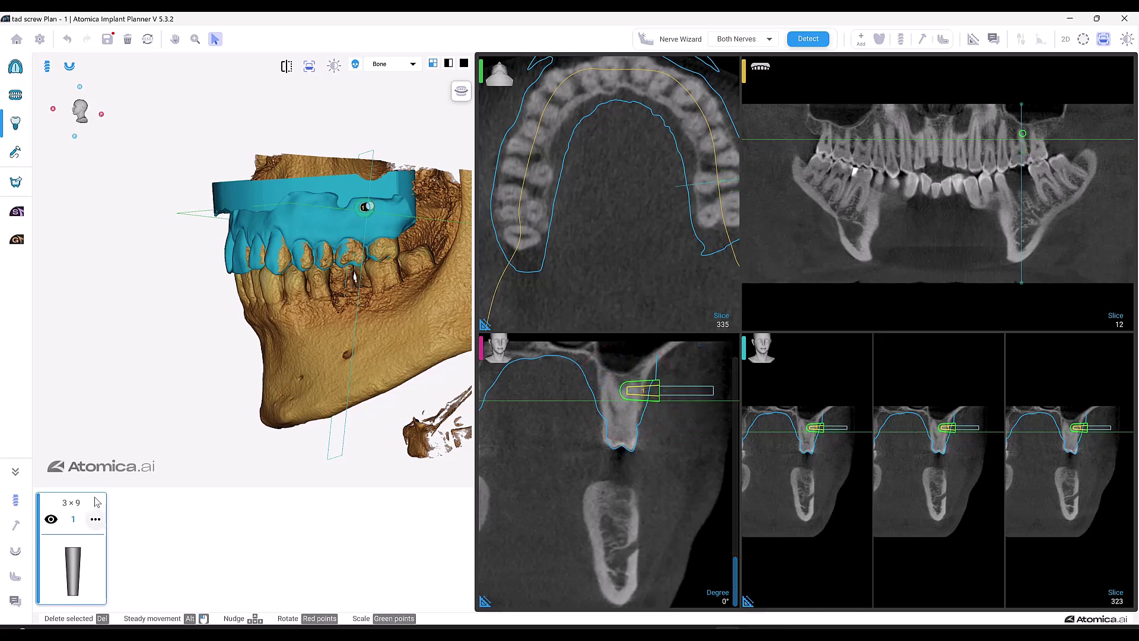
# Set the implant's length to 12 and occlusal diameter to 2
pyautogui.click(95, 518)
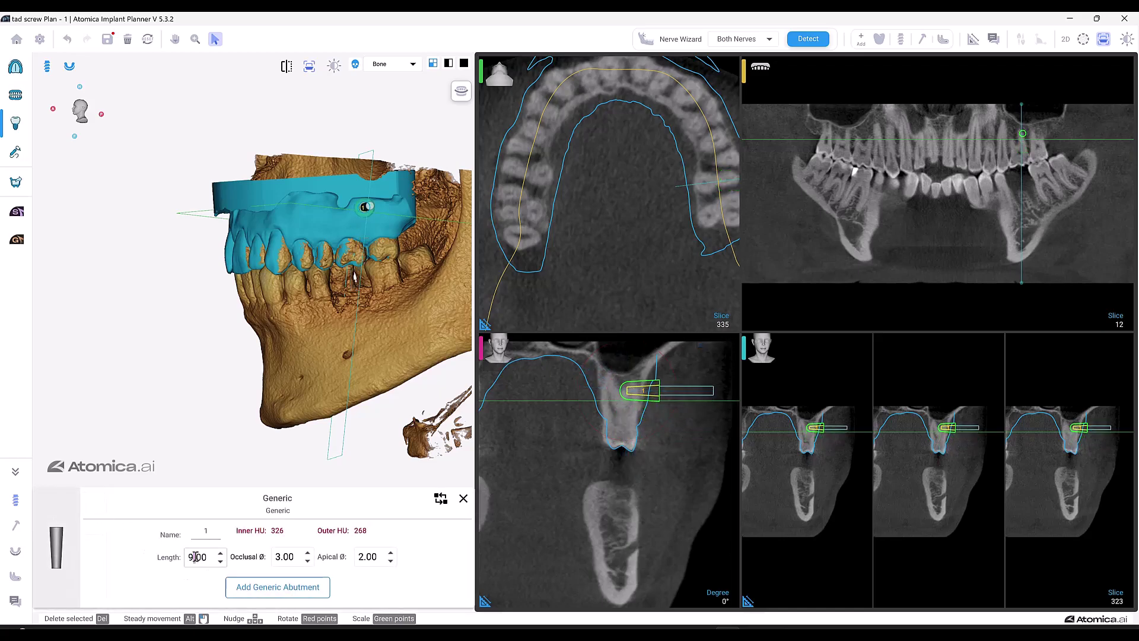
pyautogui.write('2')
pyautogui.doubleClick(283, 557)
pyautogui.write('2')
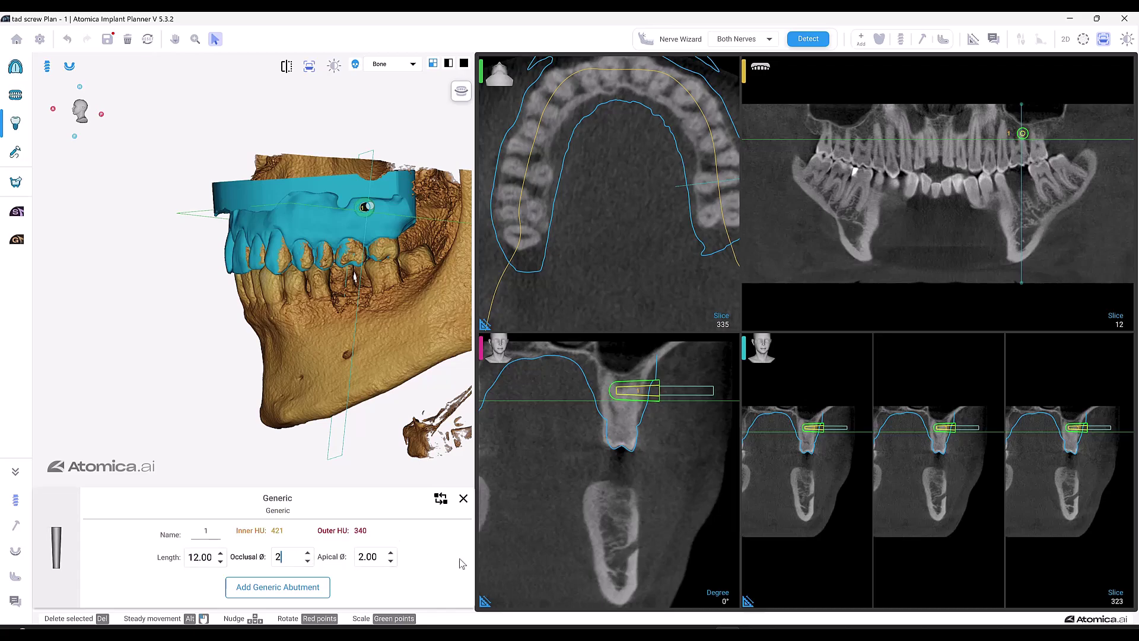
pyautogui.click(463, 500)
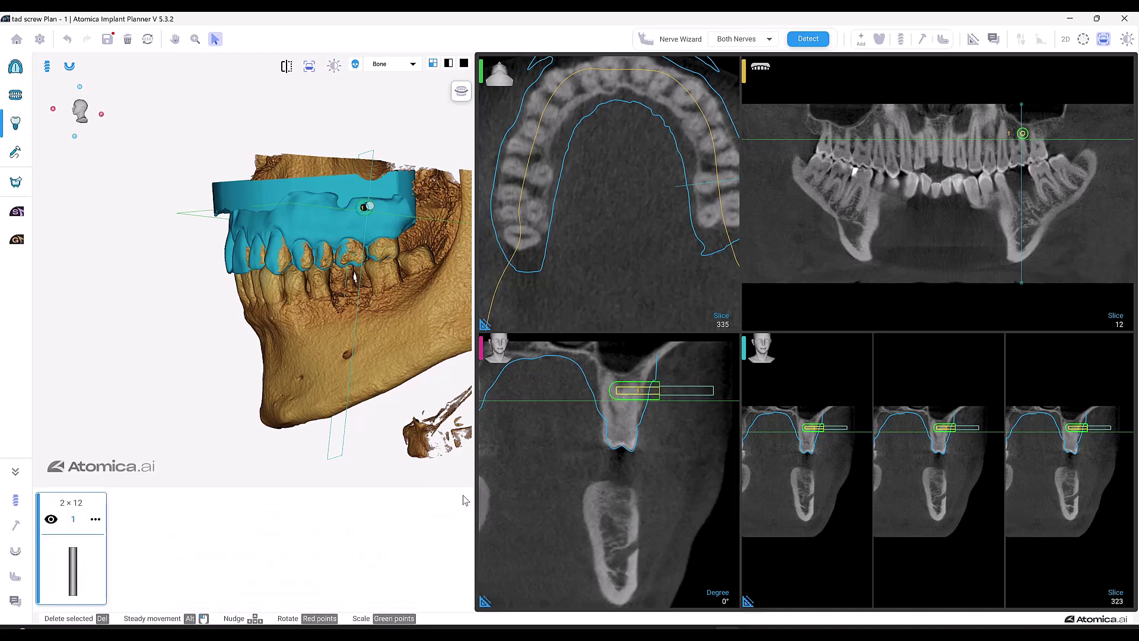
pyautogui.scroll(1, 638, 394)
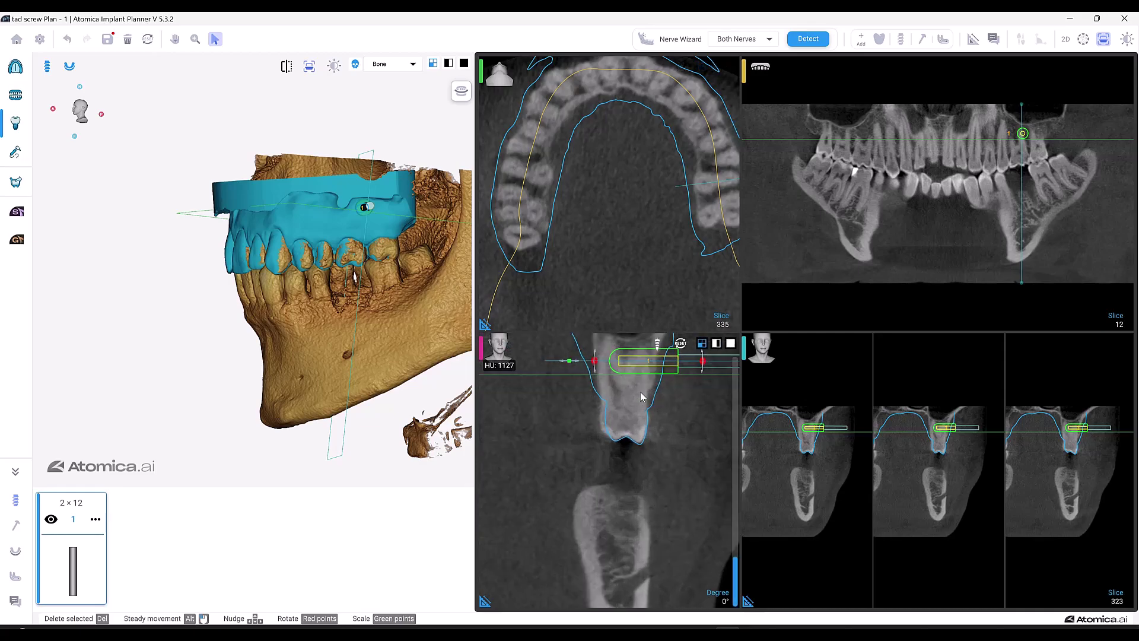
pyautogui.scroll(1, 633, 460)
# Angle the 2 × 12 screw lengthwise between the back upper teeth and check it in 3D
pyautogui.moveTo(625, 424)
pyautogui.mouseDown()
pyautogui.moveTo(588, 476)
pyautogui.moveTo(595, 485)
pyautogui.moveTo(605, 474)
pyautogui.mouseUp()
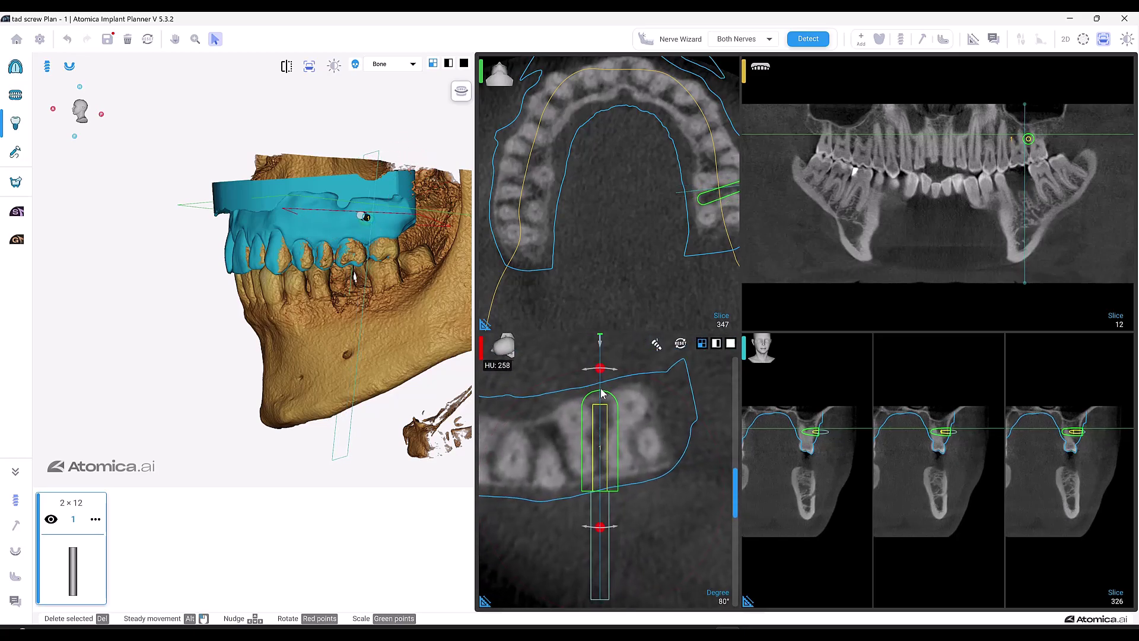
pyautogui.moveTo(605, 474); pyautogui.dragTo(598, 442)
pyautogui.moveTo(373, 293); pyautogui.dragTo(332, 301)
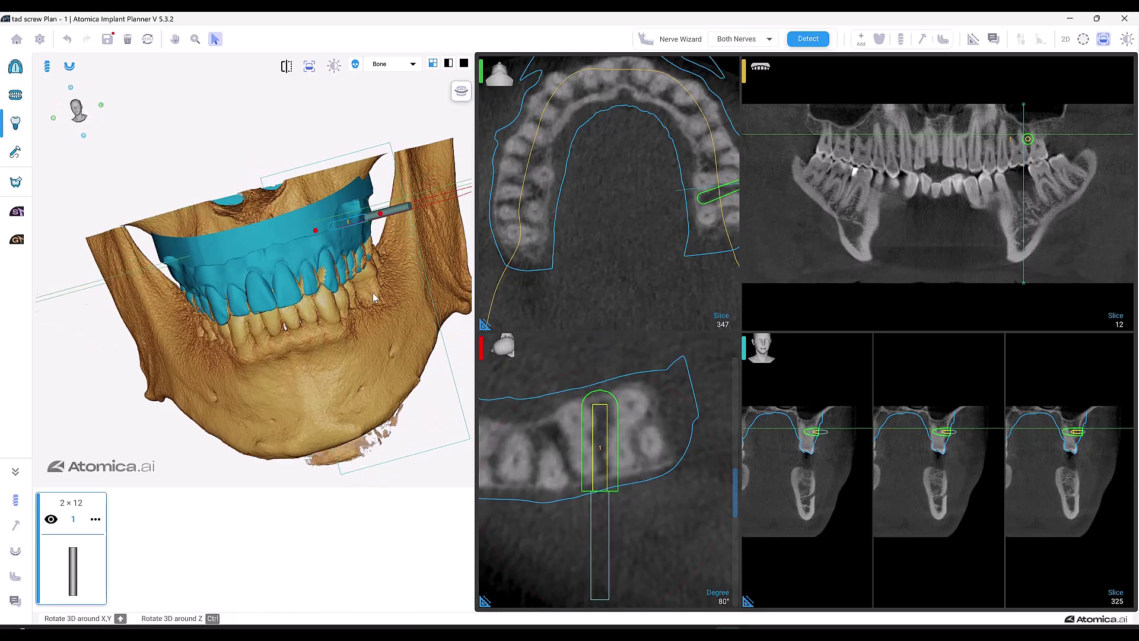
pyautogui.click(15, 152)
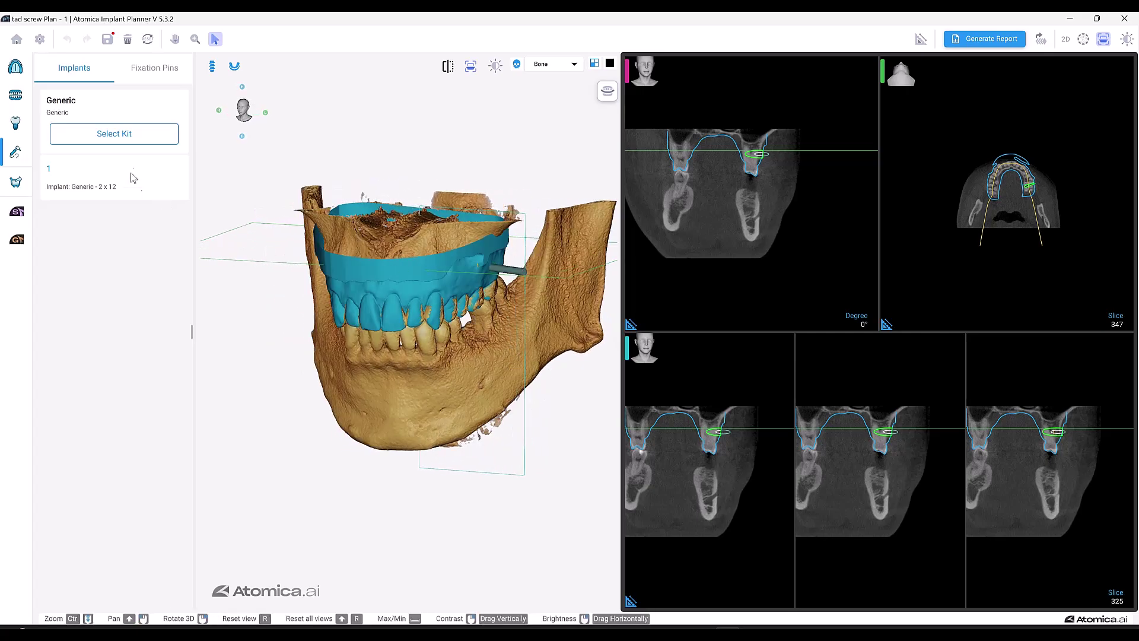
# Pick the Generic kit's generic sleeve and edit its height and inner and outer diameters
pyautogui.click(127, 138)
pyautogui.scroll(-3, 156, 197)
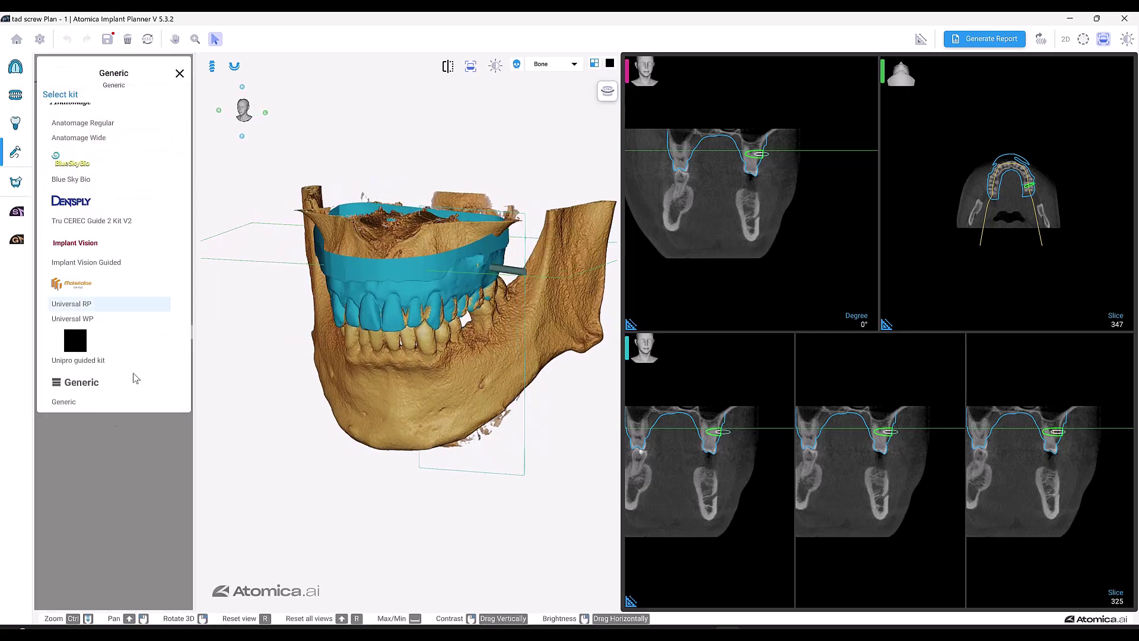
pyautogui.click(98, 402)
pyautogui.click(108, 317)
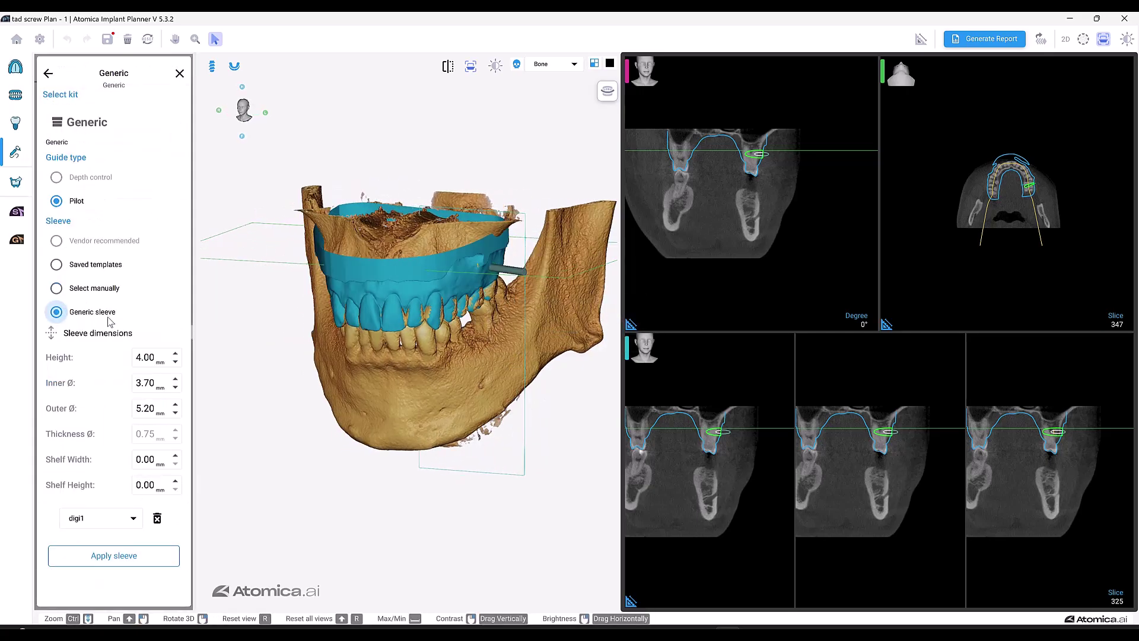
pyautogui.click(140, 358)
pyautogui.write('1')
pyautogui.click(142, 384)
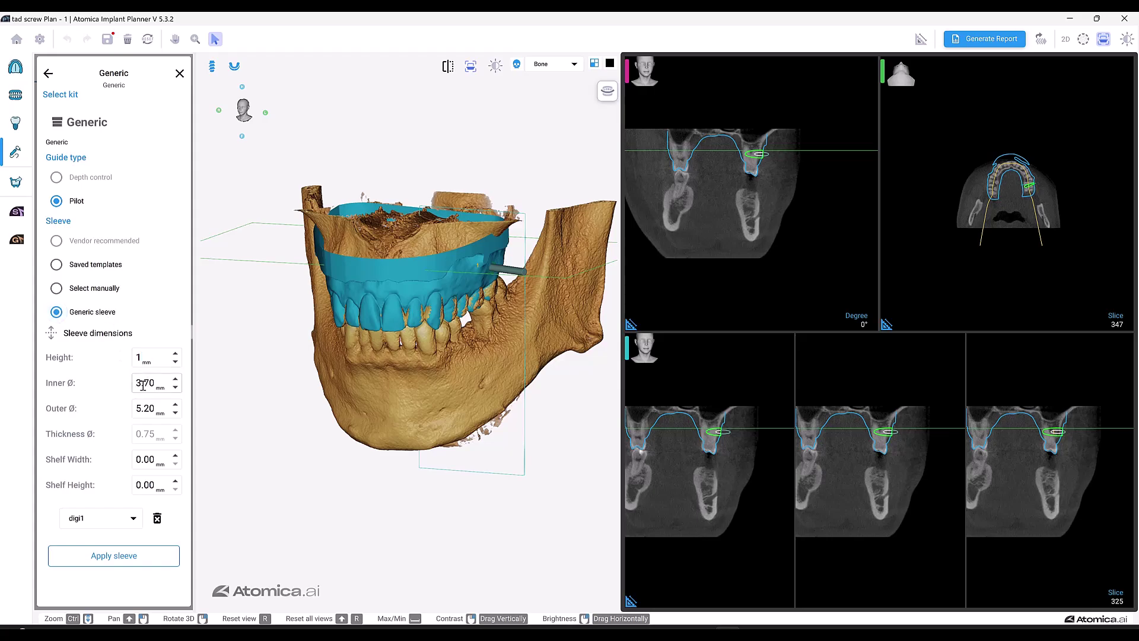
pyautogui.write('5')
pyautogui.press('Tab')
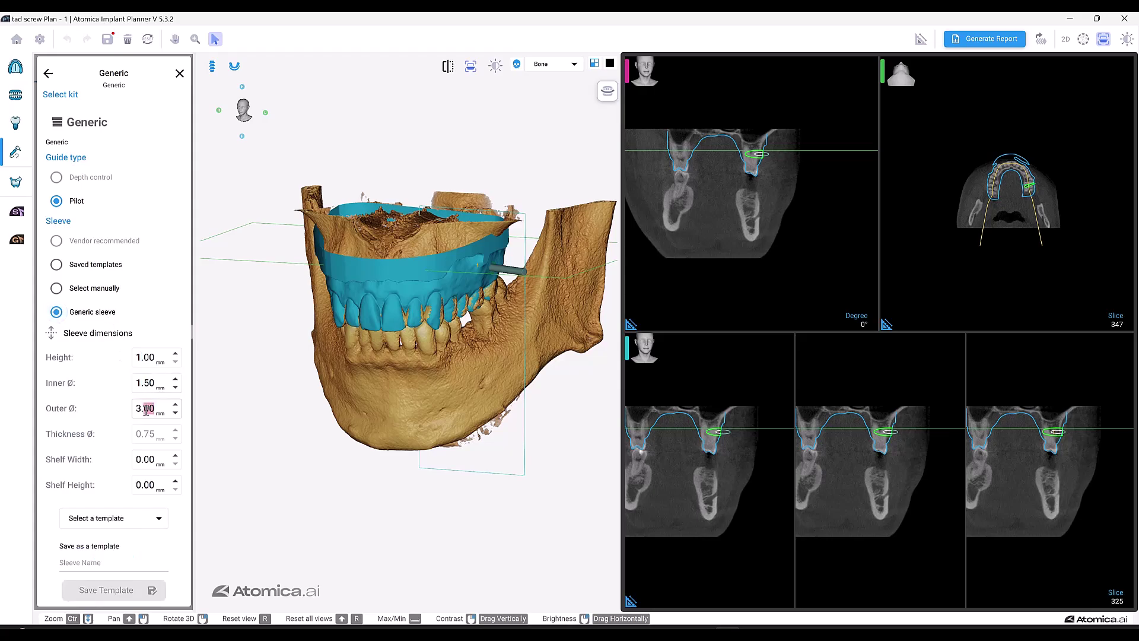
pyautogui.write('2')
pyautogui.scroll(-1, 120, 426)
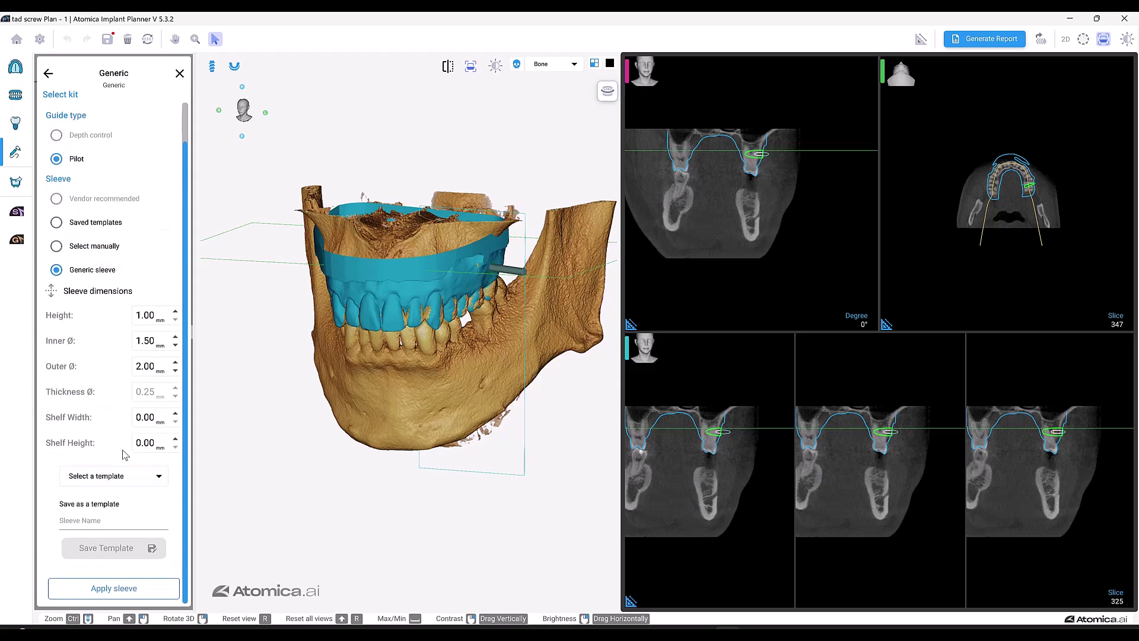
pyautogui.write('tad')
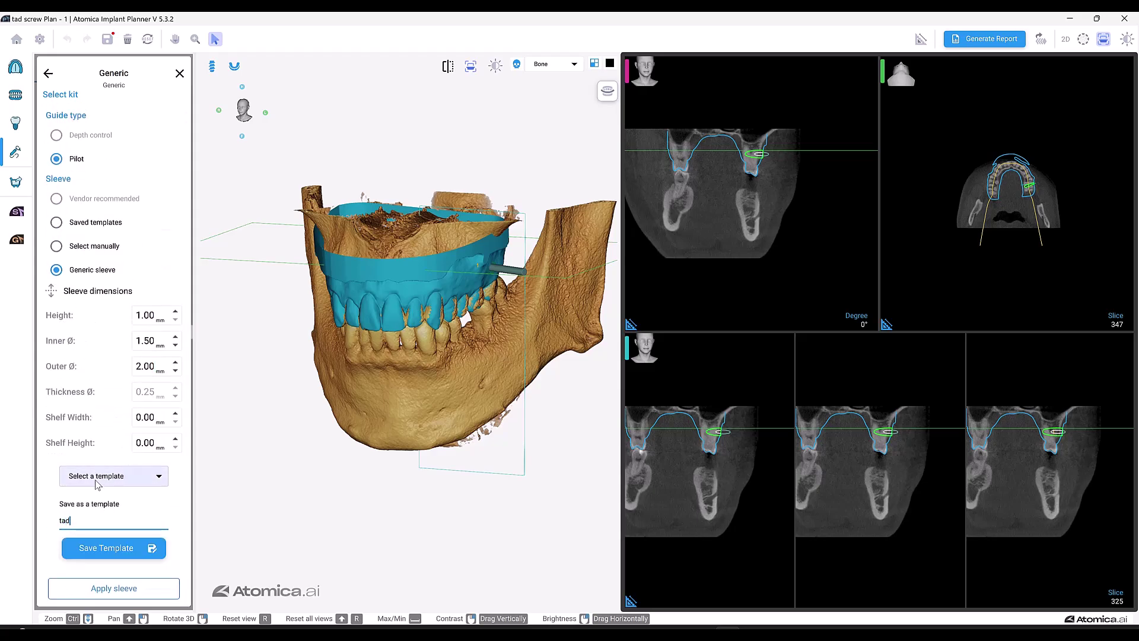
pyautogui.write(' sleeve')
# Save the 1.5 mm sleeve as a template, apply it, and save the plan
pyautogui.press('Return')
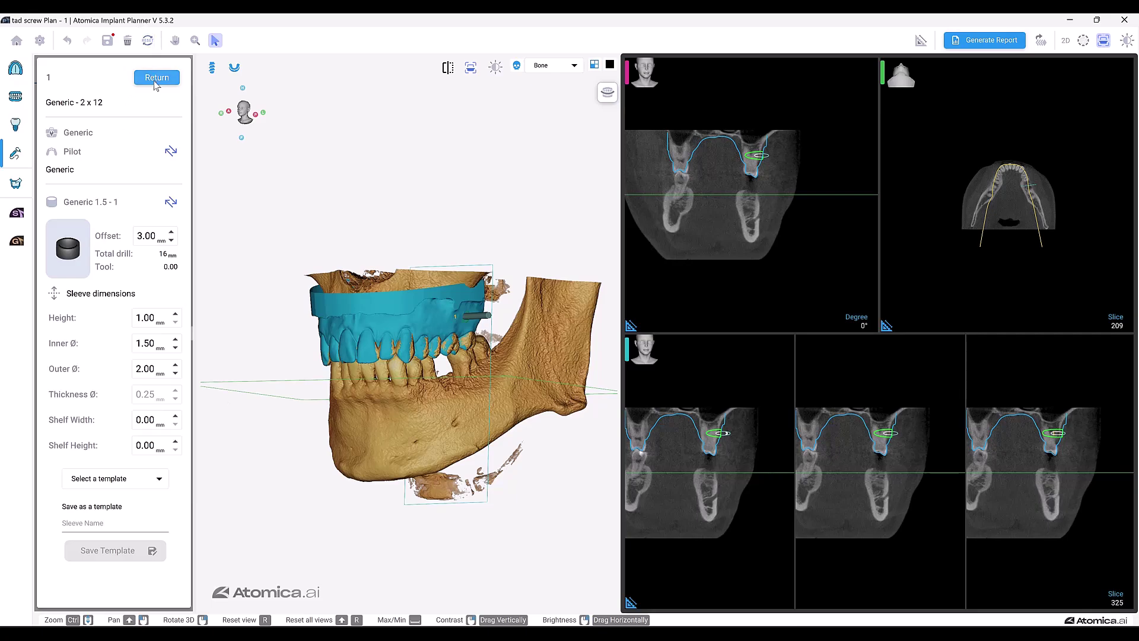
pyautogui.click(155, 76)
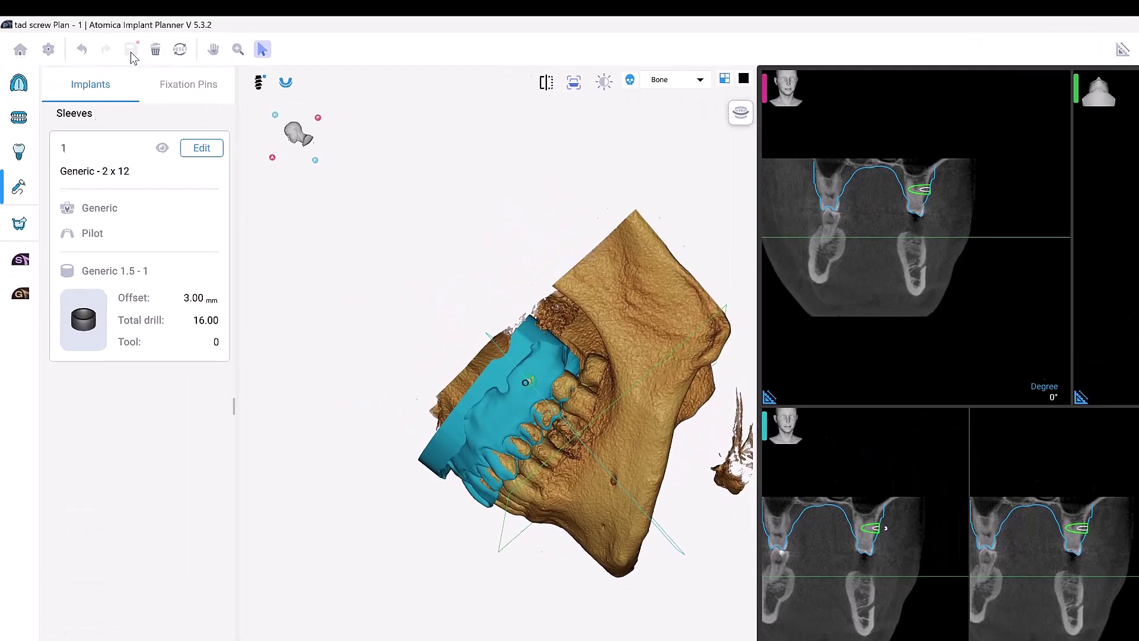
pyautogui.click(131, 52)
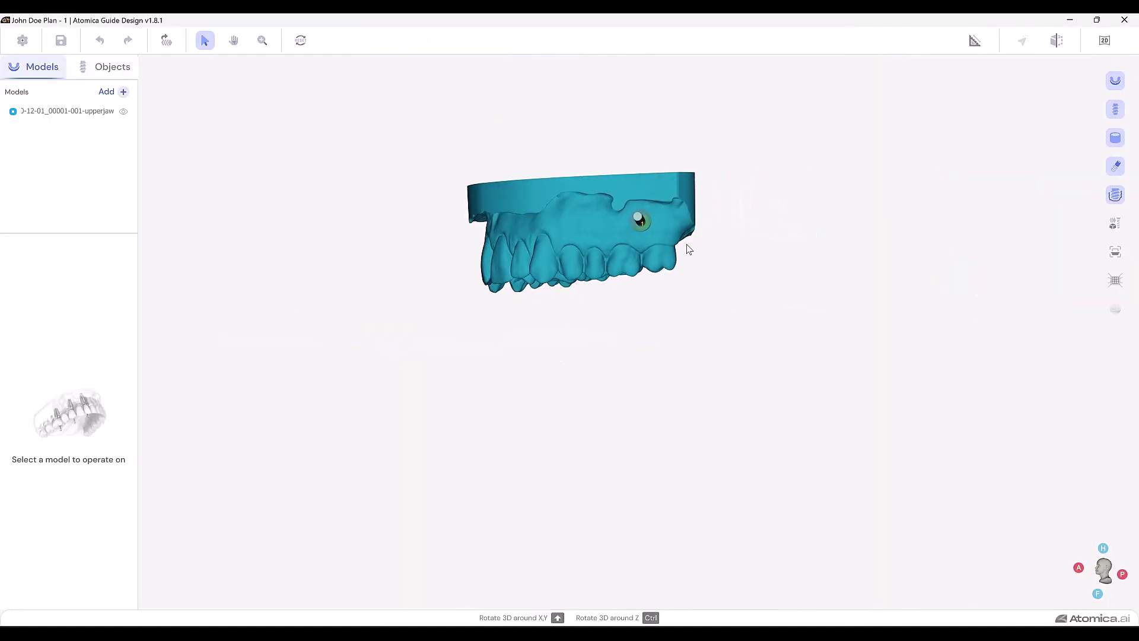
# Select the upper jaw and paint the guide area over the teeth around the screw
pyautogui.click(690, 248)
pyautogui.click(89, 276)
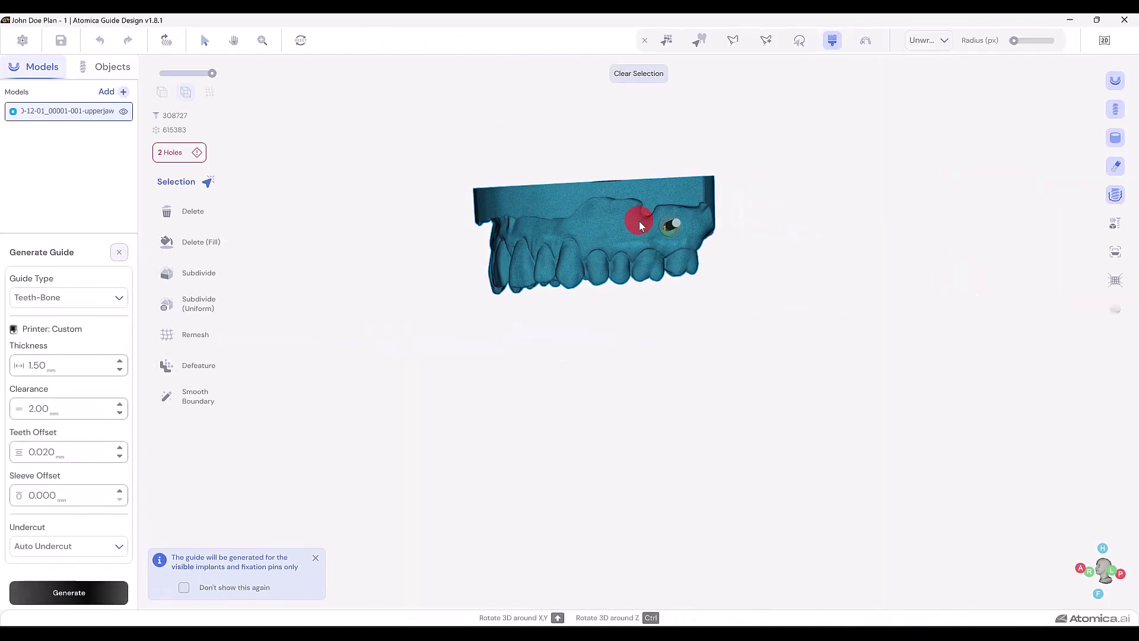
pyautogui.moveTo(640, 221)
pyautogui.mouseDown(button='right')
pyautogui.moveTo(642, 163)
pyautogui.moveTo(686, 256)
pyautogui.mouseUp(button='right')
pyautogui.scroll(3, 653, 161)
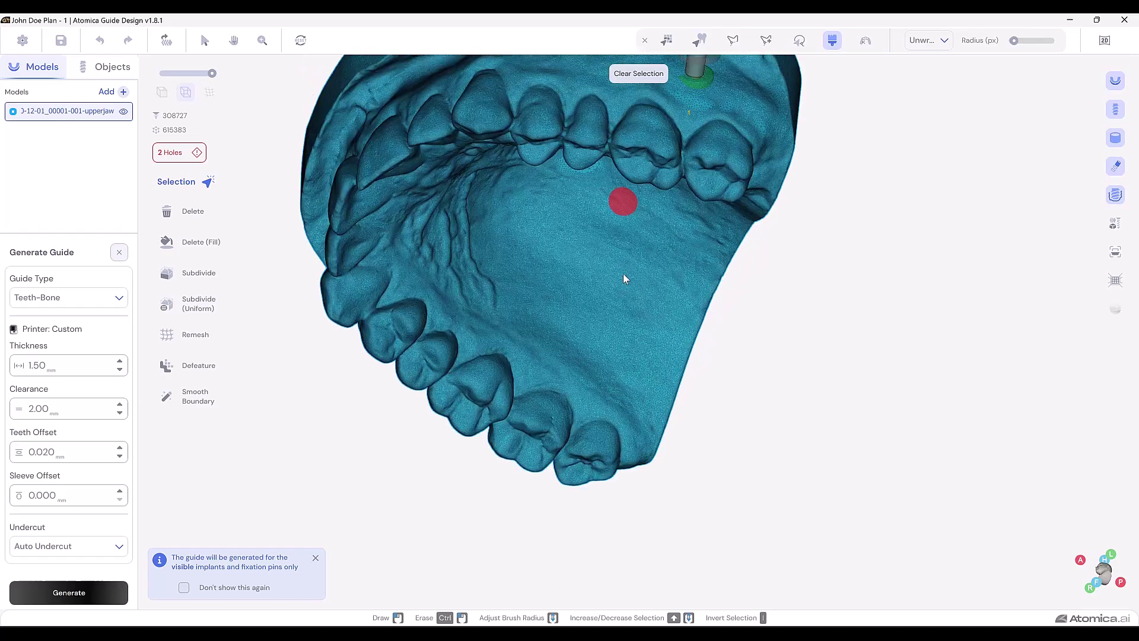
pyautogui.scroll(2, 686, 256)
pyautogui.moveTo(685, 255)
pyautogui.mouseDown()
pyautogui.moveTo(547, 320)
pyautogui.moveTo(524, 261)
pyautogui.mouseUp()
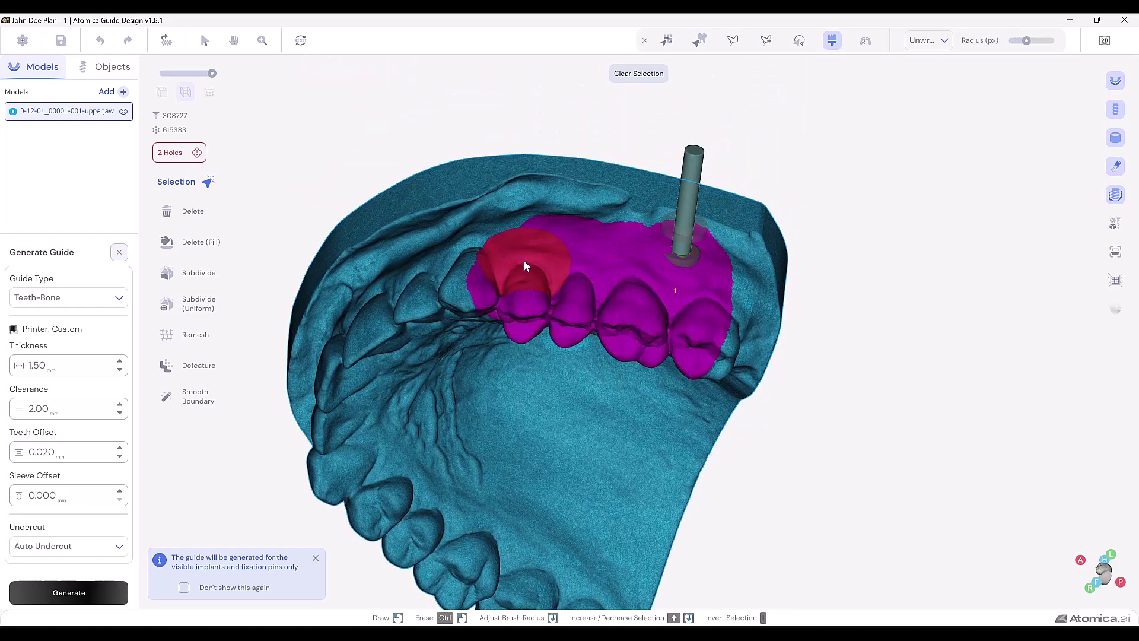
pyautogui.moveTo(524, 261); pyautogui.dragTo(590, 250, button='right')
pyautogui.moveTo(590, 250)
pyautogui.mouseDown()
pyautogui.moveTo(652, 268)
pyautogui.moveTo(543, 252)
pyautogui.mouseUp()
# Generate the guide with No Undercut and inspect the result
pyautogui.moveTo(543, 258)
pyautogui.mouseDown(button='right')
pyautogui.moveTo(594, 287)
pyautogui.moveTo(414, 351)
pyautogui.mouseUp(button='right')
pyautogui.click(79, 547)
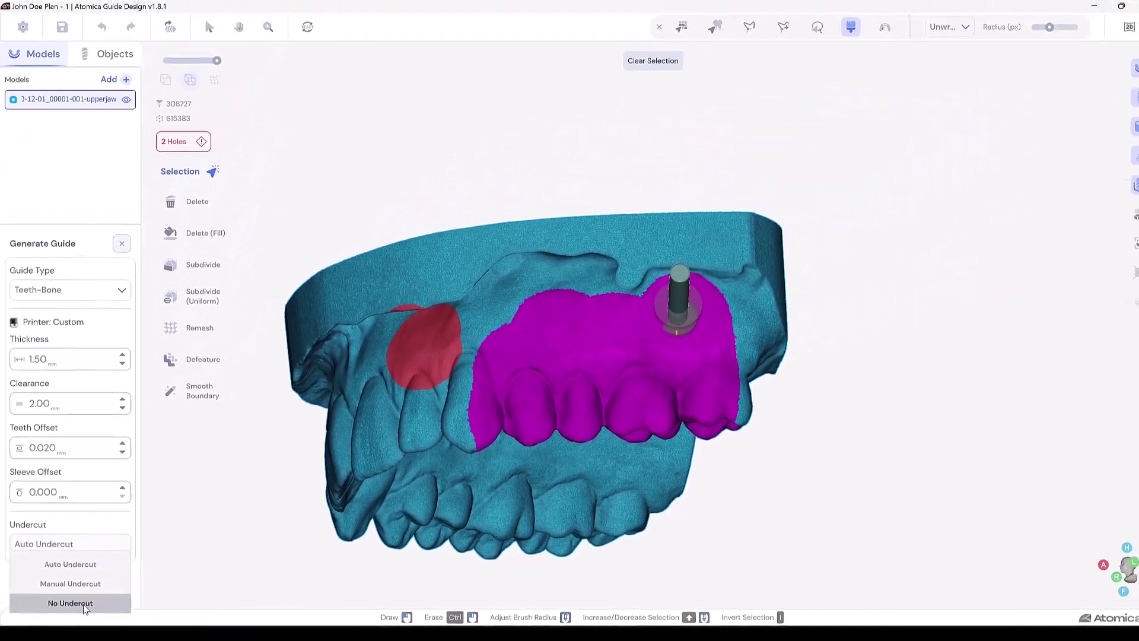
pyautogui.click(81, 604)
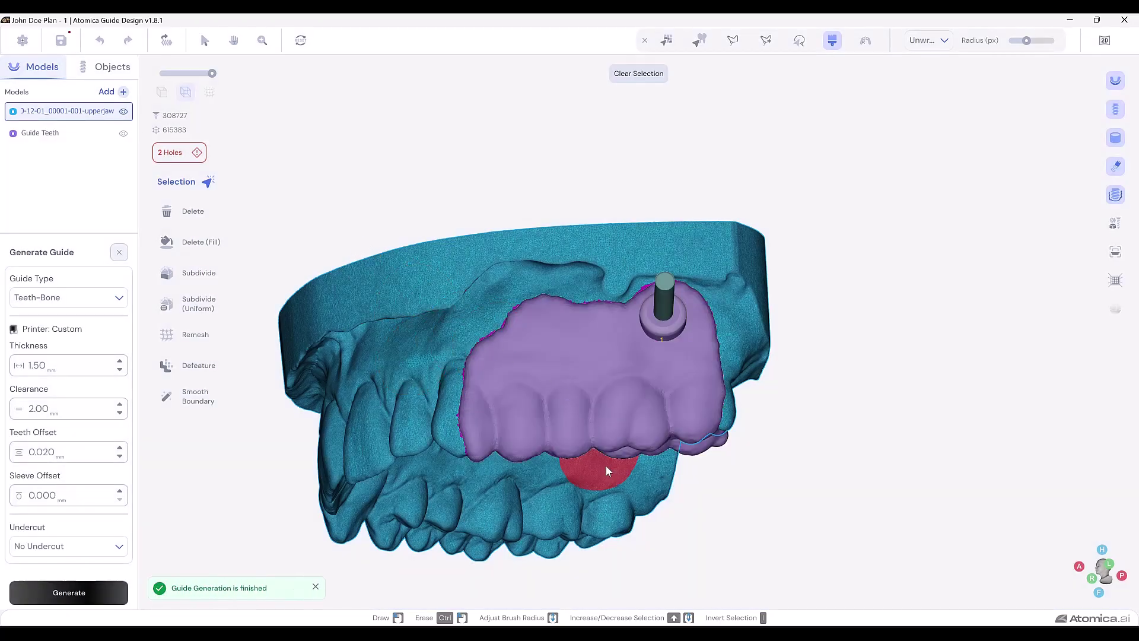
pyautogui.moveTo(596, 407)
pyautogui.mouseDown(button='right')
pyautogui.moveTo(600, 338)
pyautogui.moveTo(490, 319)
pyautogui.moveTo(478, 458)
pyautogui.moveTo(612, 387)
pyautogui.moveTo(522, 366)
pyautogui.moveTo(447, 413)
pyautogui.moveTo(457, 501)
pyautogui.moveTo(509, 442)
pyautogui.moveTo(381, 318)
pyautogui.mouseUp(button='right')
pyautogui.press('Escape')
# Crop the Guide Teeth edge and flatten the raised sleeve collar with lasso cuts
pyautogui.click(70, 136)
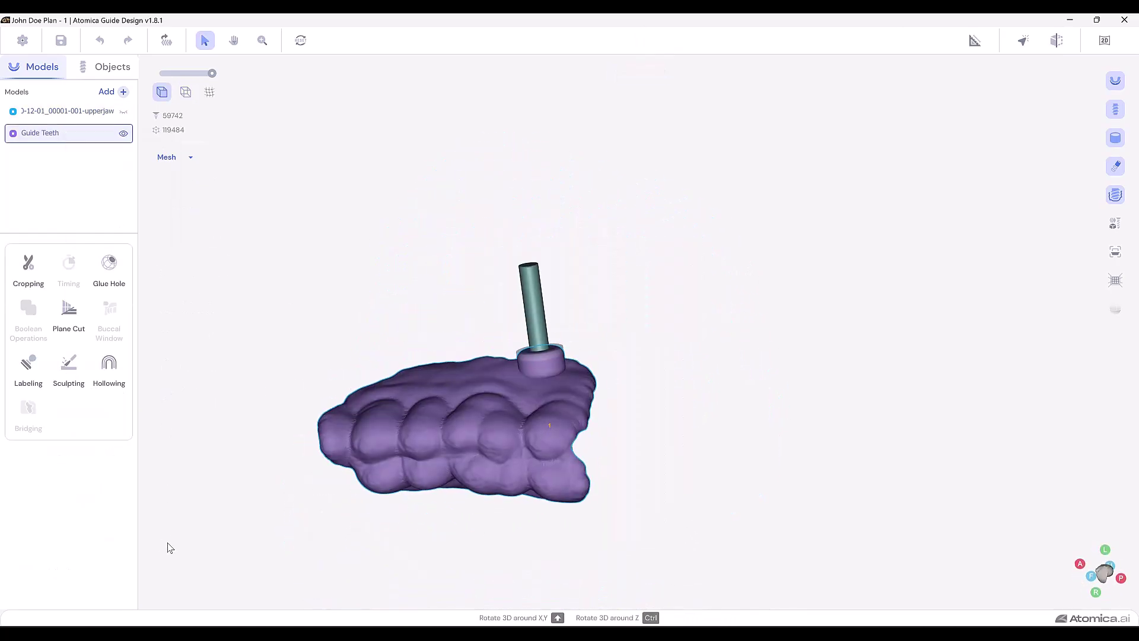
pyautogui.click(27, 268)
pyautogui.doubleClick(249, 466)
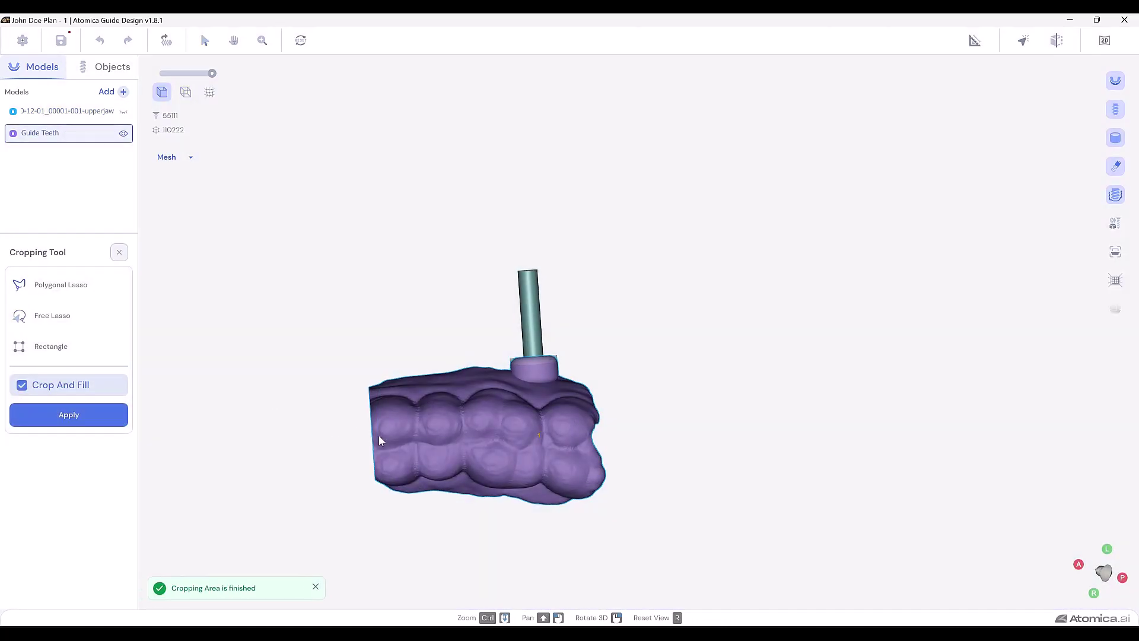
pyautogui.moveTo(380, 437)
pyautogui.mouseDown(button='right')
pyautogui.moveTo(445, 383)
pyautogui.moveTo(490, 499)
pyautogui.moveTo(611, 496)
pyautogui.moveTo(591, 224)
pyautogui.mouseUp(button='right')
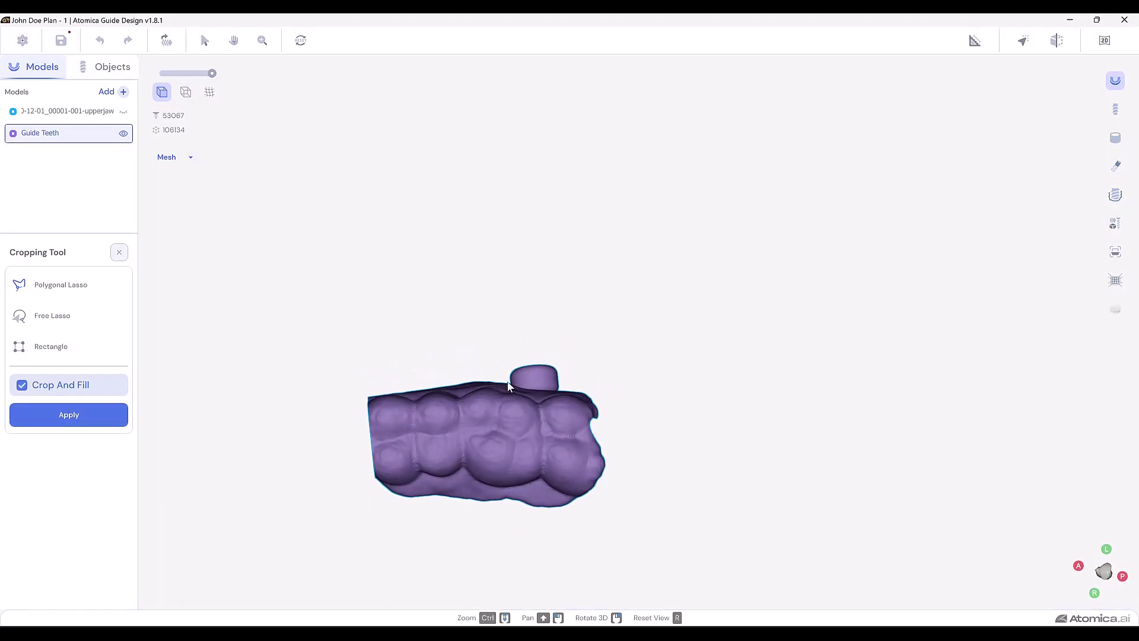
pyautogui.doubleClick(509, 282)
pyautogui.moveTo(509, 282)
pyautogui.mouseDown(button='right')
pyautogui.moveTo(477, 329)
pyautogui.moveTo(557, 295)
pyautogui.mouseUp(button='right')
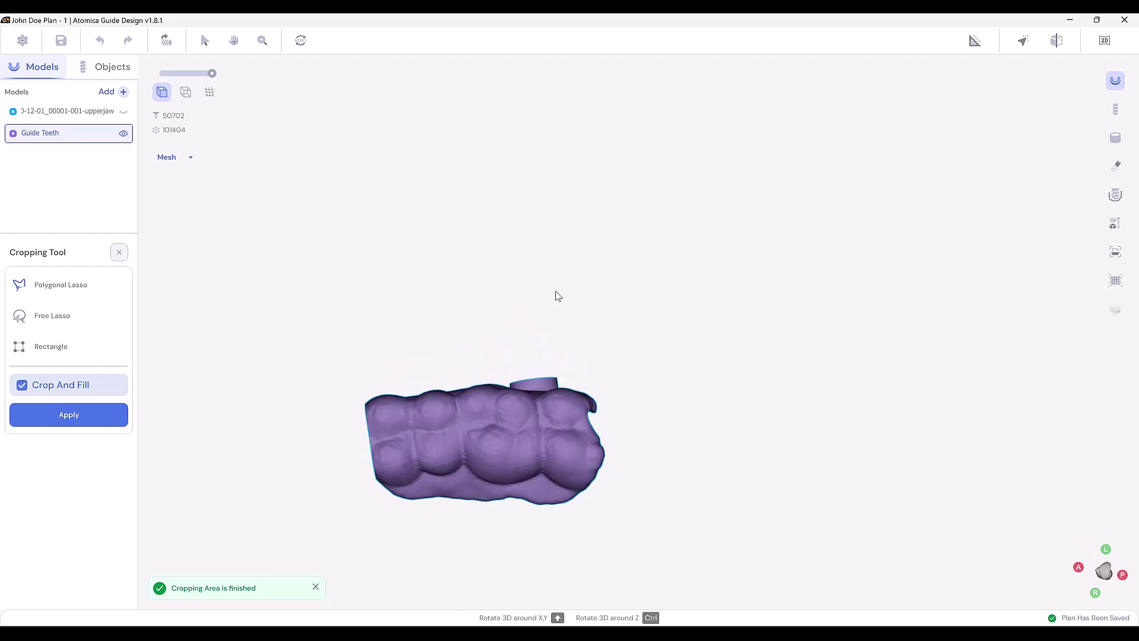
# Crop away the guide's right edge, leaving a clean screw hole
pyautogui.click(592, 383)
pyautogui.click(721, 354)
pyautogui.click(721, 488)
pyautogui.doubleClick(585, 530)
pyautogui.moveTo(585, 531)
pyautogui.mouseDown(button='right')
pyautogui.moveTo(411, 532)
pyautogui.moveTo(376, 487)
pyautogui.mouseUp(button='right')
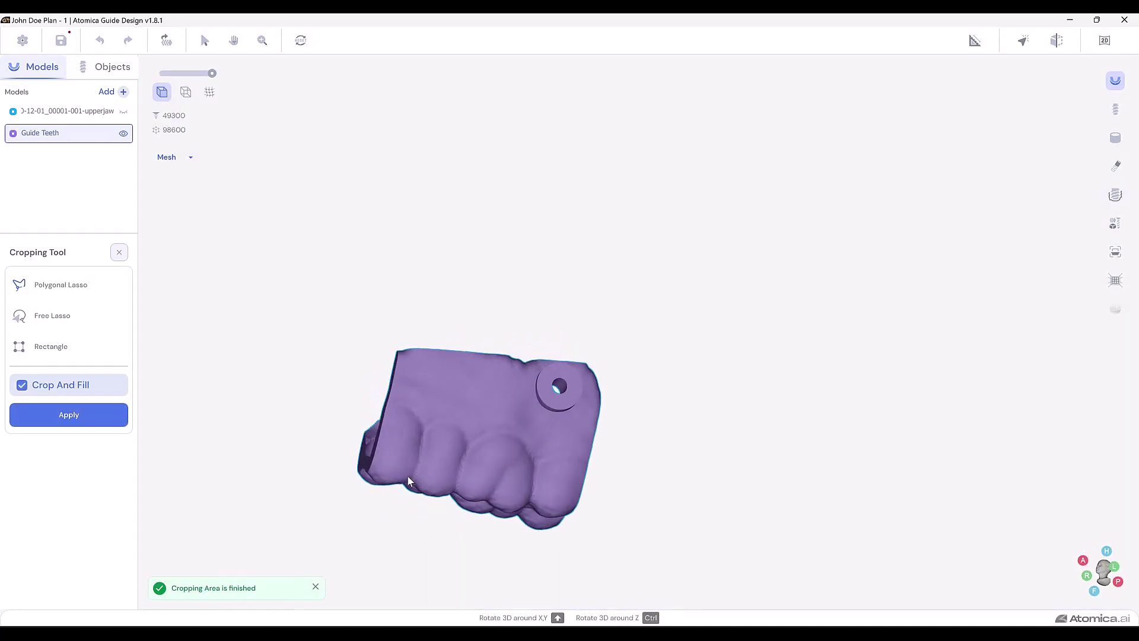
pyautogui.click(118, 252)
# Label the guide's front face with 'TAD screw' lettering
pyautogui.click(26, 362)
pyautogui.click(83, 283)
pyautogui.write('T')
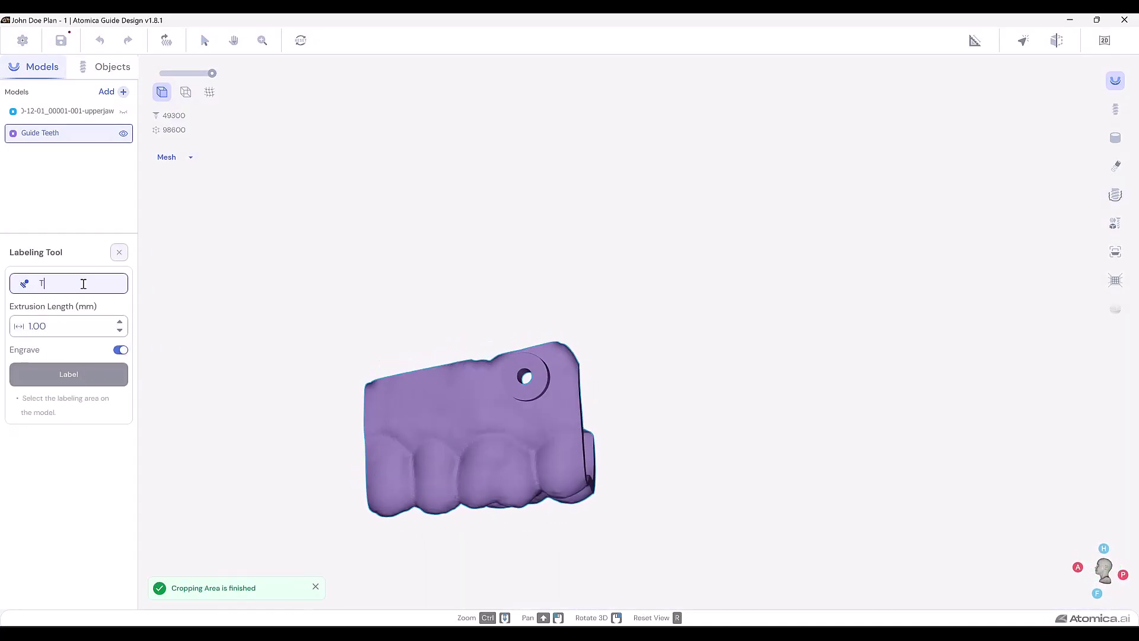
pyautogui.write('AD screw')
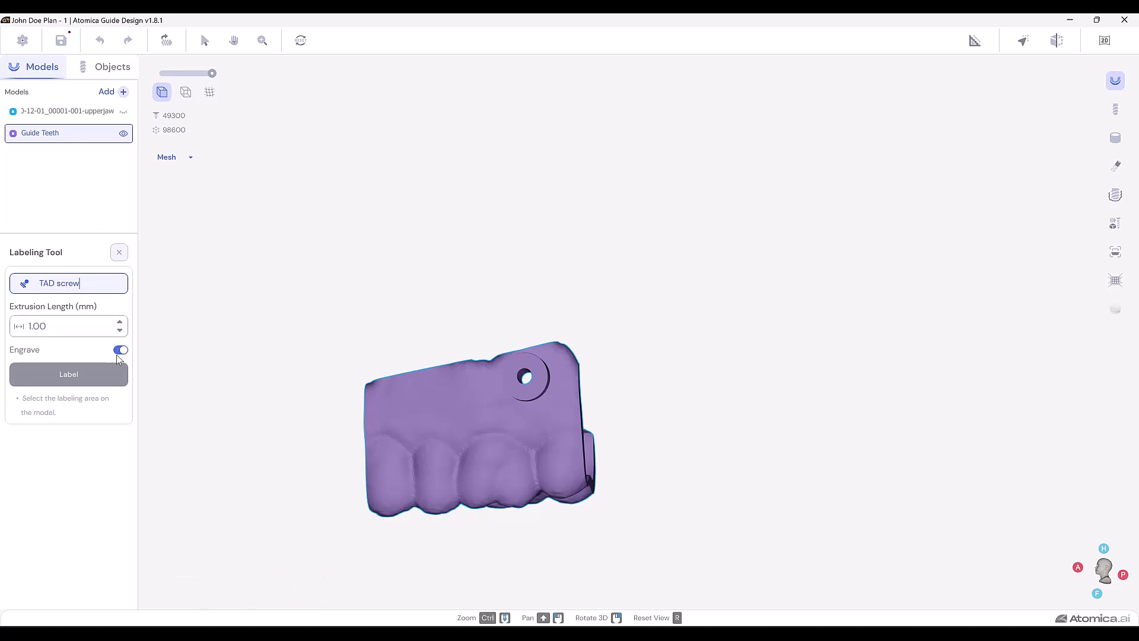
pyautogui.click(120, 350)
pyautogui.click(491, 401)
pyautogui.click(86, 374)
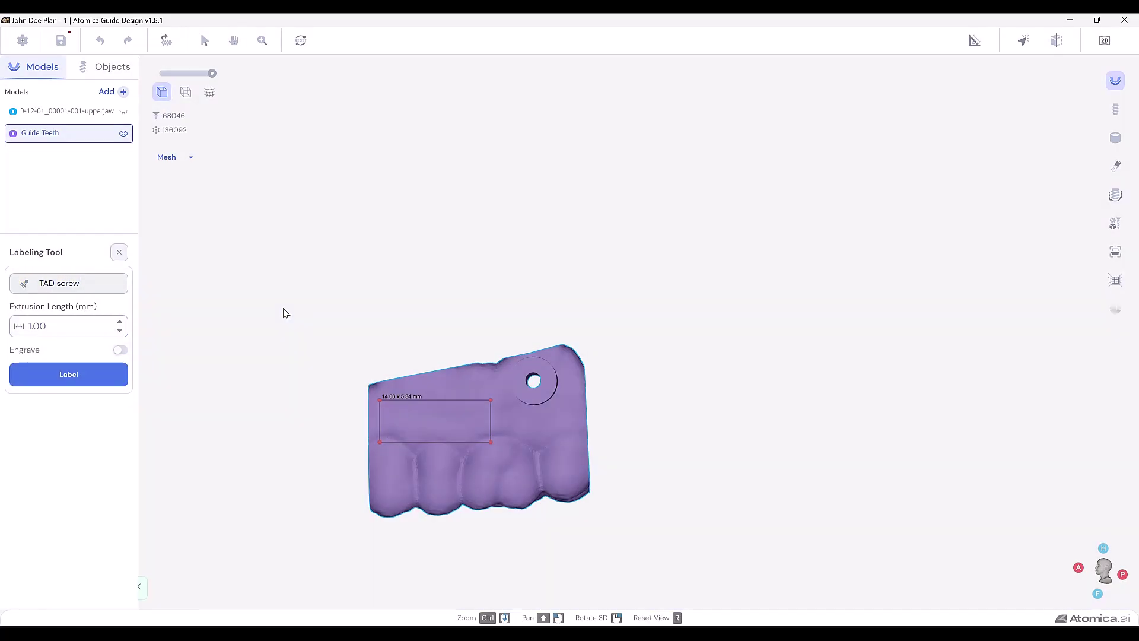
pyautogui.moveTo(282, 313); pyautogui.dragTo(510, 357, button='right')
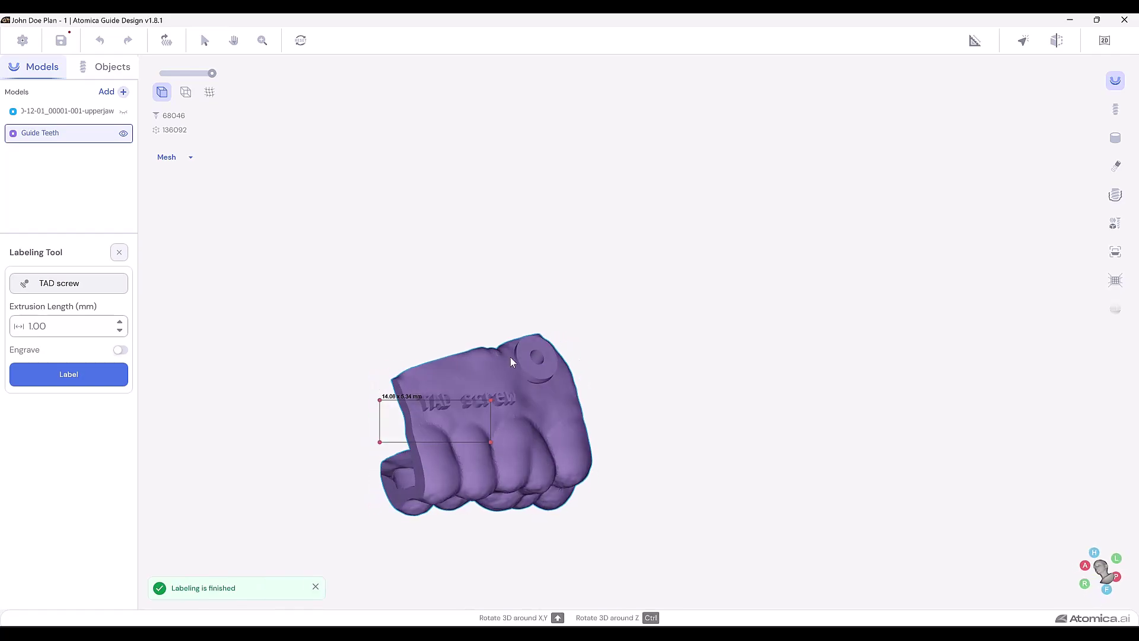
pyautogui.click(118, 252)
pyautogui.moveTo(423, 364); pyautogui.dragTo(439, 371, button='right')
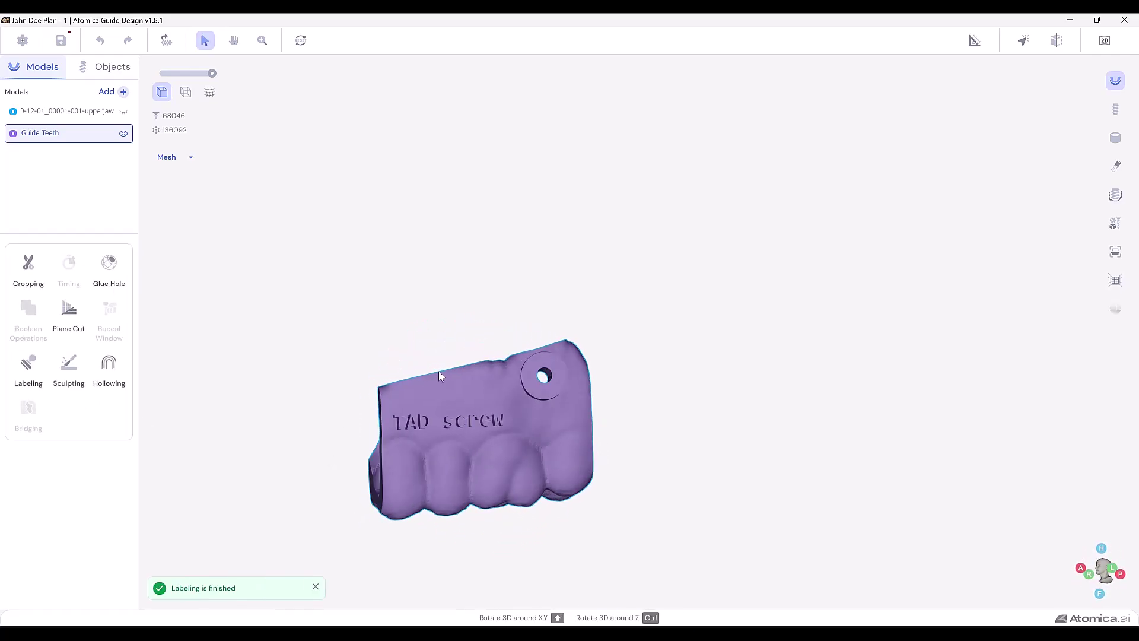